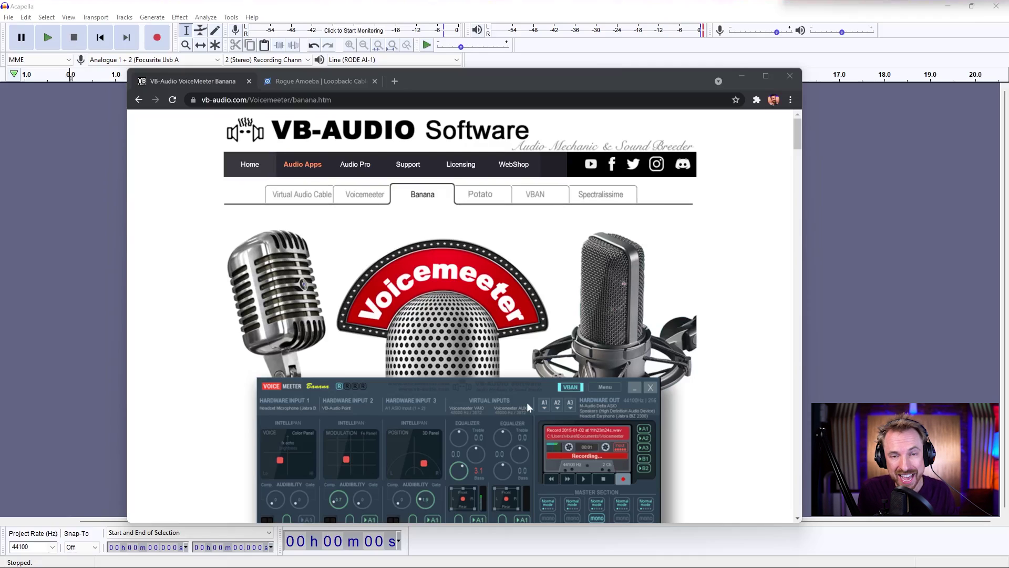
- Browse Rogue Amoeba's Loopback product page in Chrome, then return to the empty Audacity project
click(328, 76)
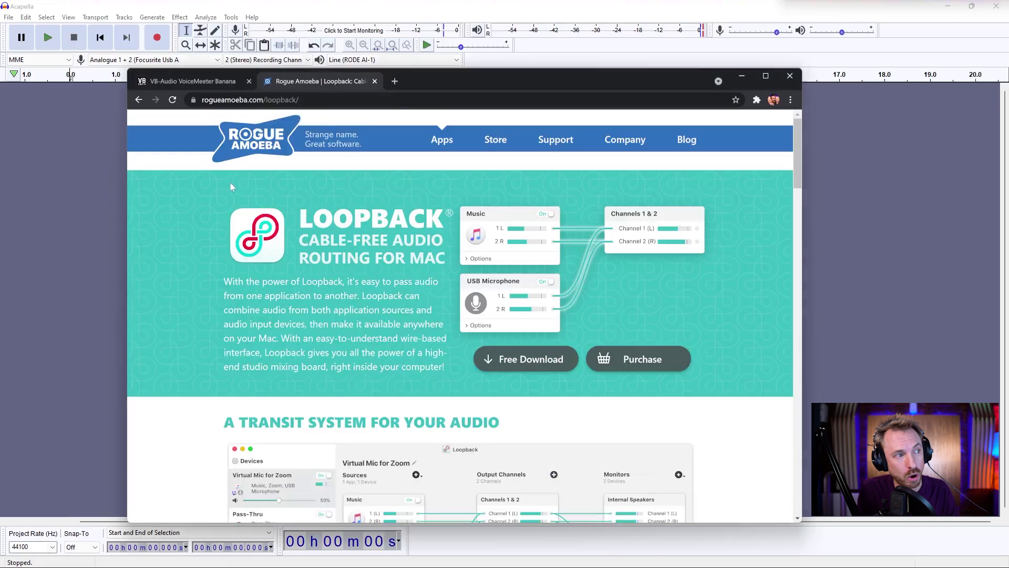
scroll(226, 224, down, 2)
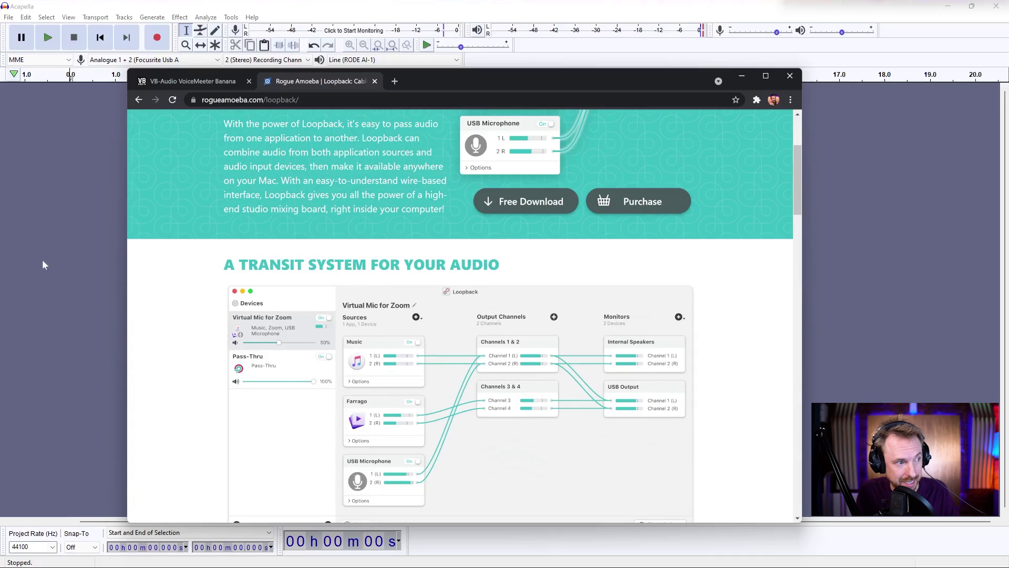
click(60, 243)
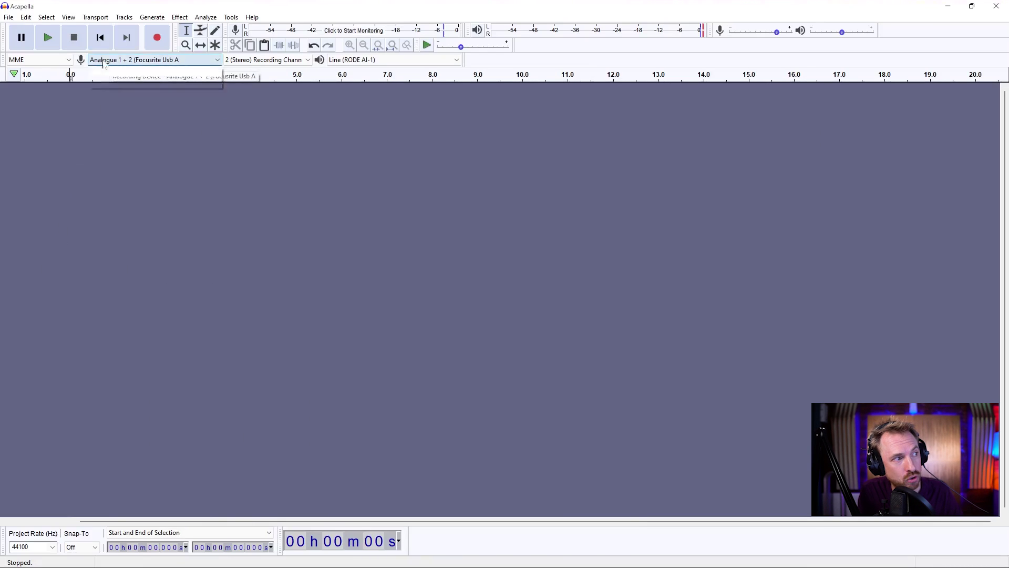
click(106, 63)
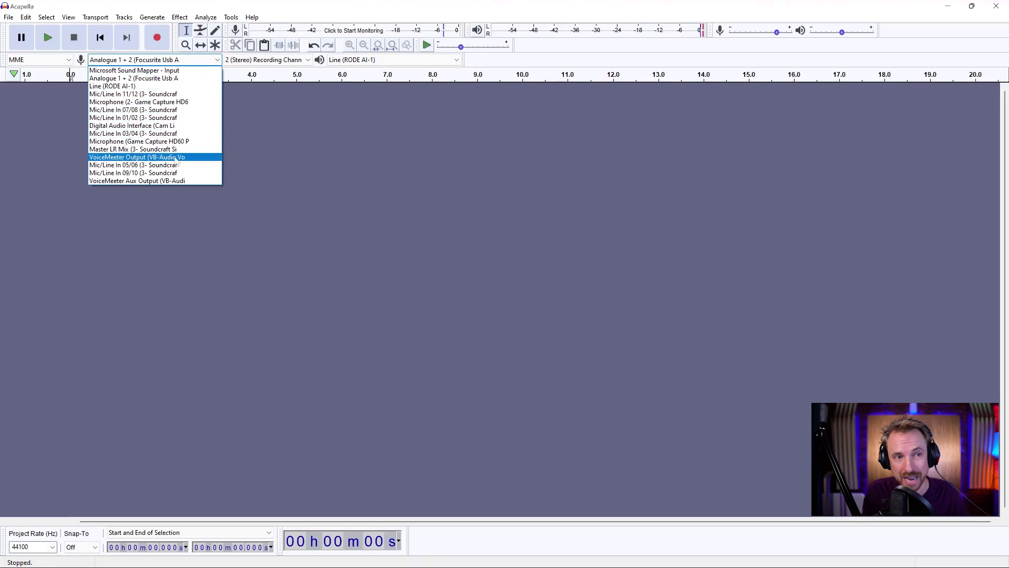
click(329, 164)
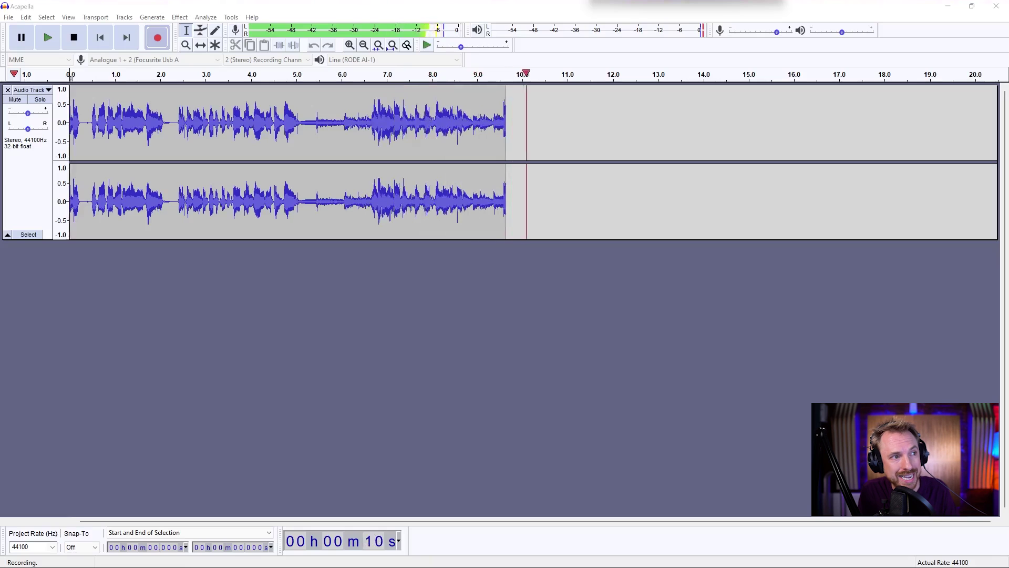
- Stop the roughly 11-second stereo recording and briefly play it back from about 6 seconds
key(space)
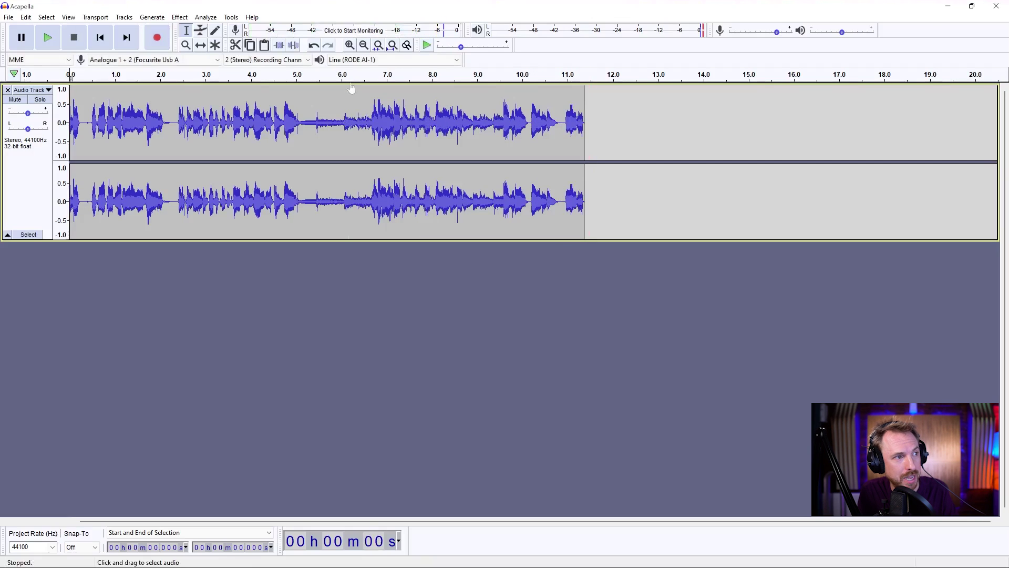
click(350, 77)
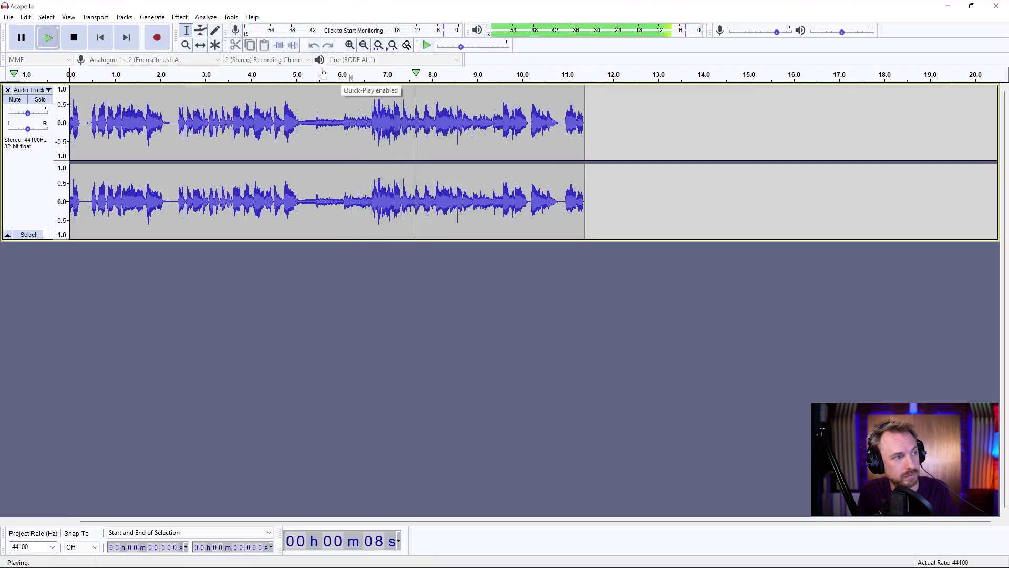
click(73, 38)
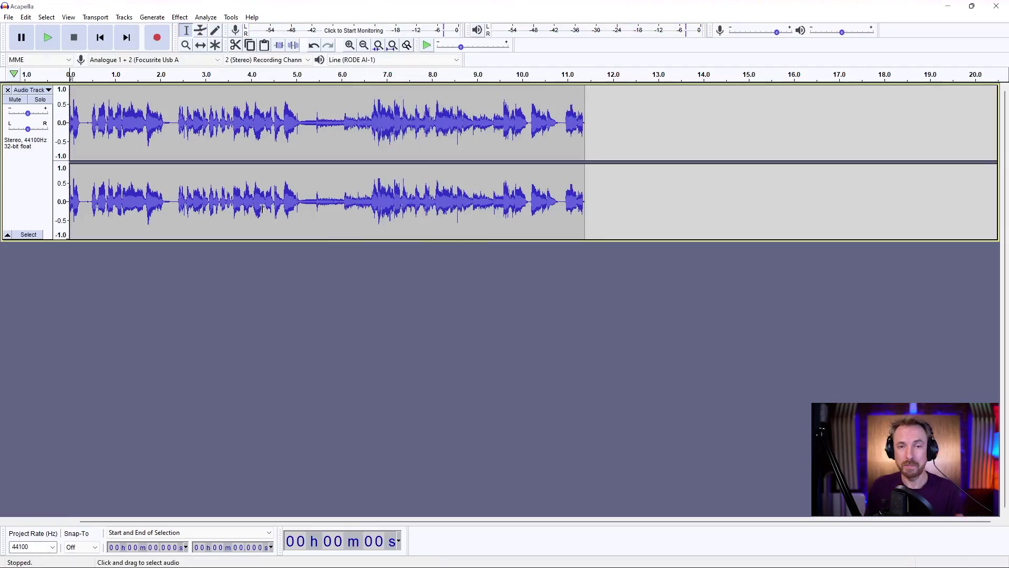